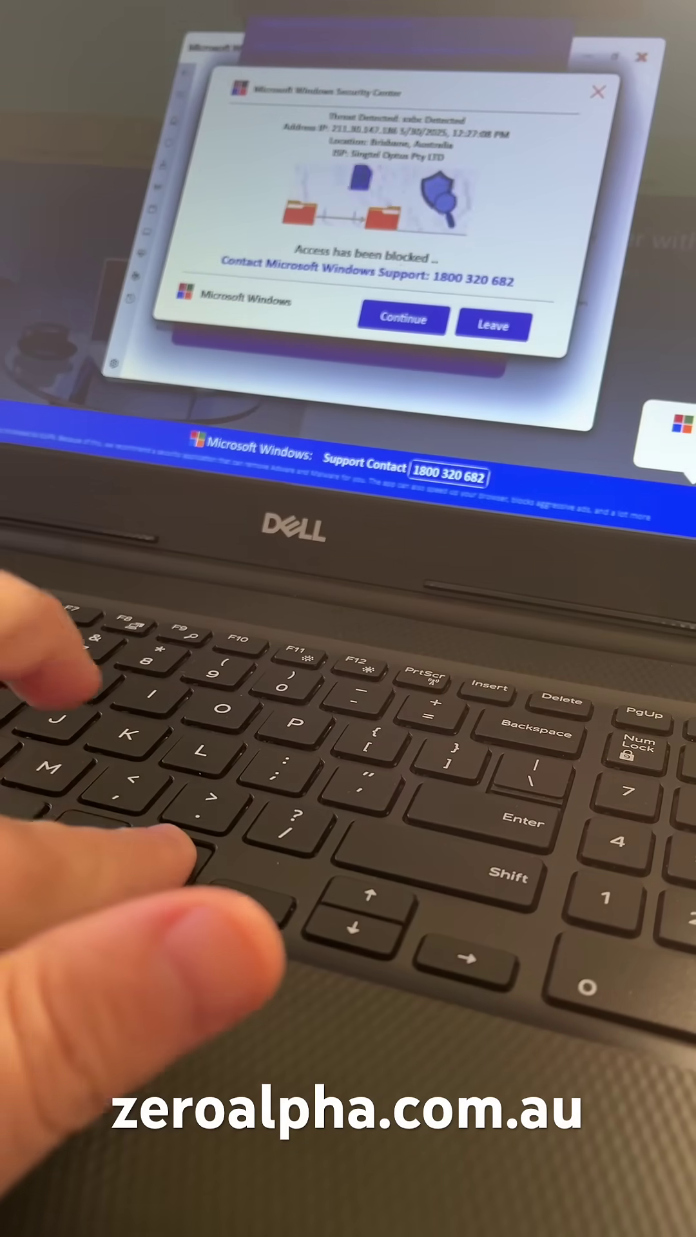
Step: Bring up the Windows security options screen with Ctrl+Alt+Delete
key("ctrl+alt+Delete")
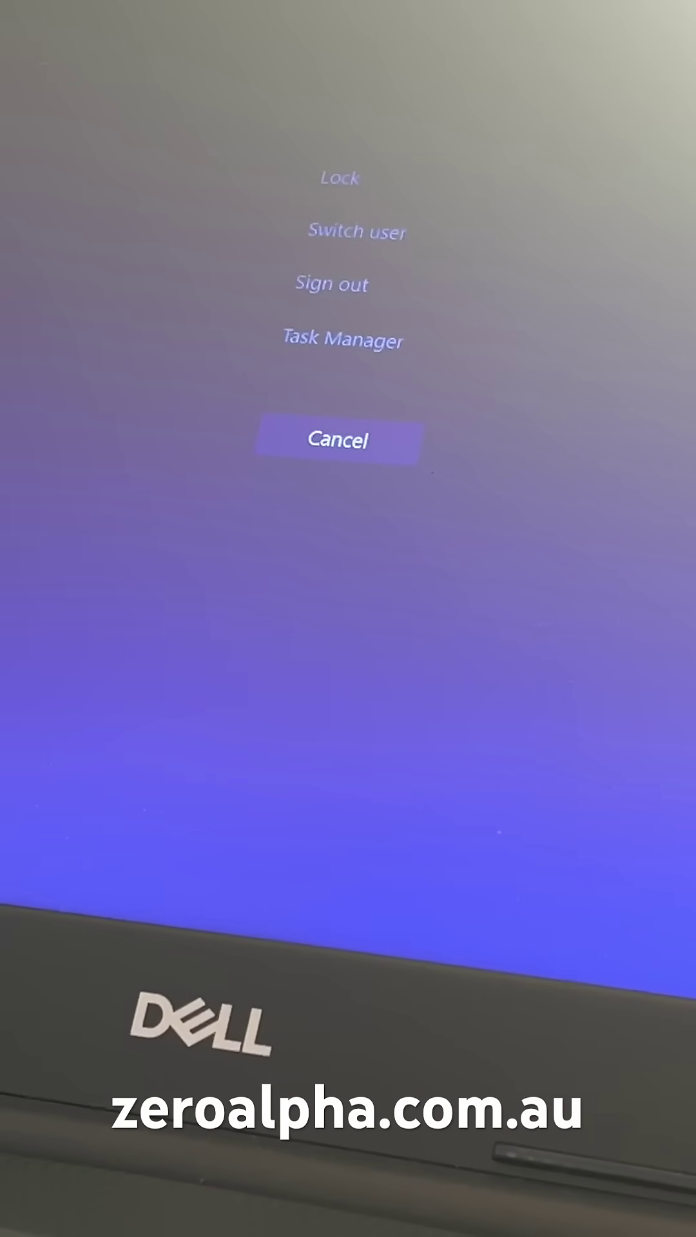
Step: Launch Task Manager from the security screen to list running processes
left_click(366, 356)
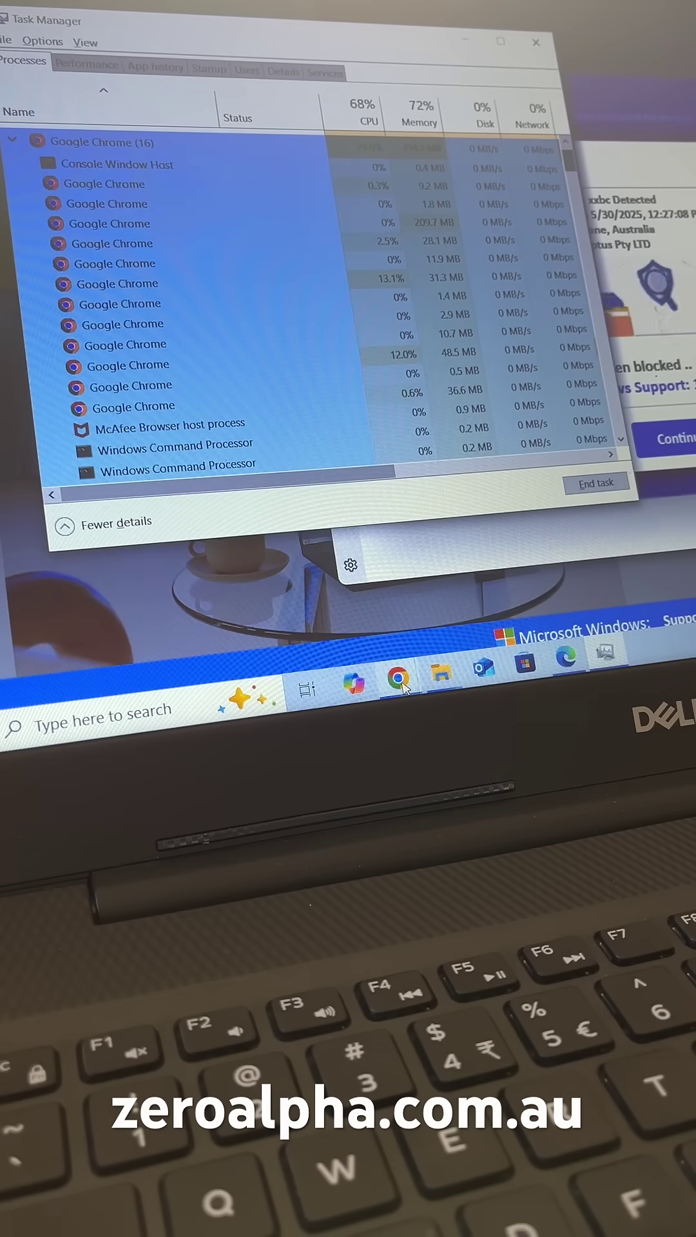
mouse_move(397, 679)
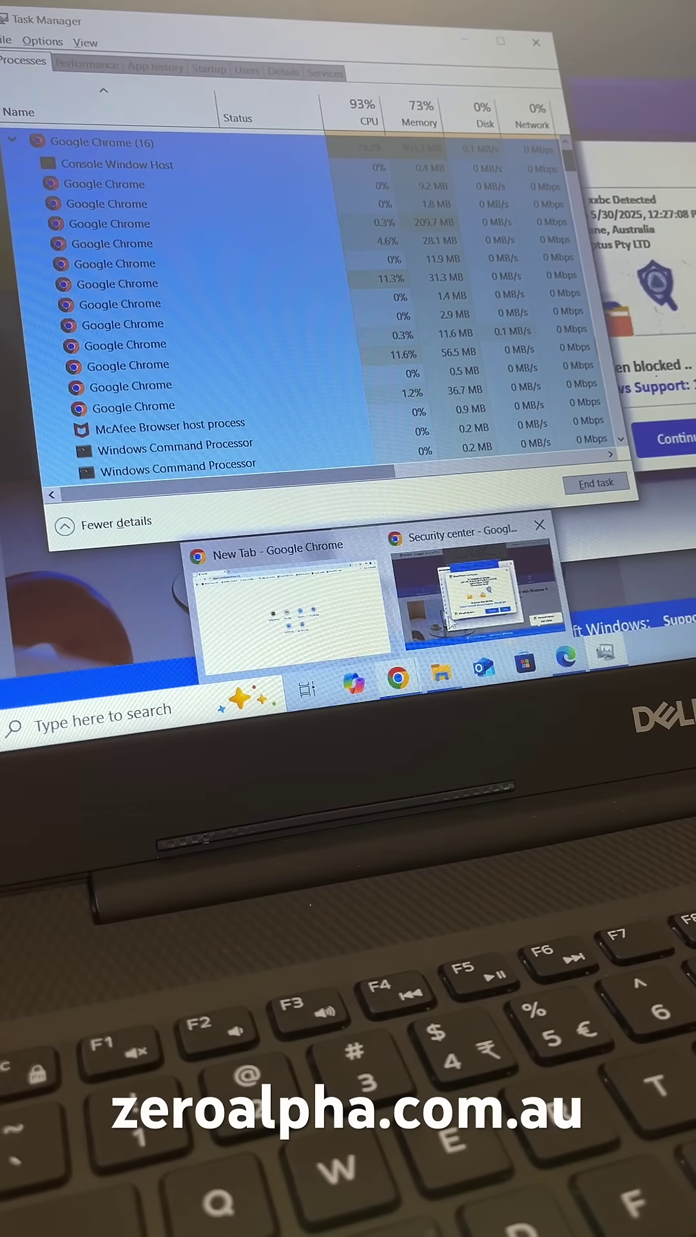
mouse_move(472, 581)
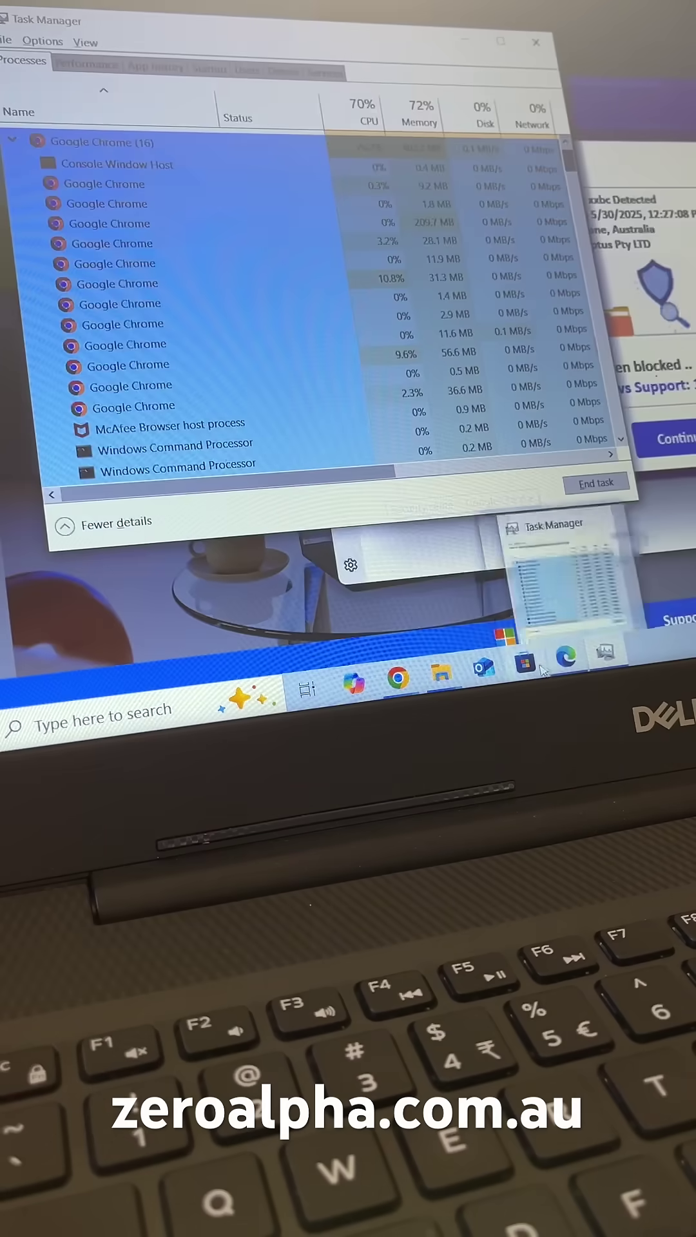
Step: End the Google Chrome (16) process group in Task Manager, closing the scam page
right_click(96, 150)
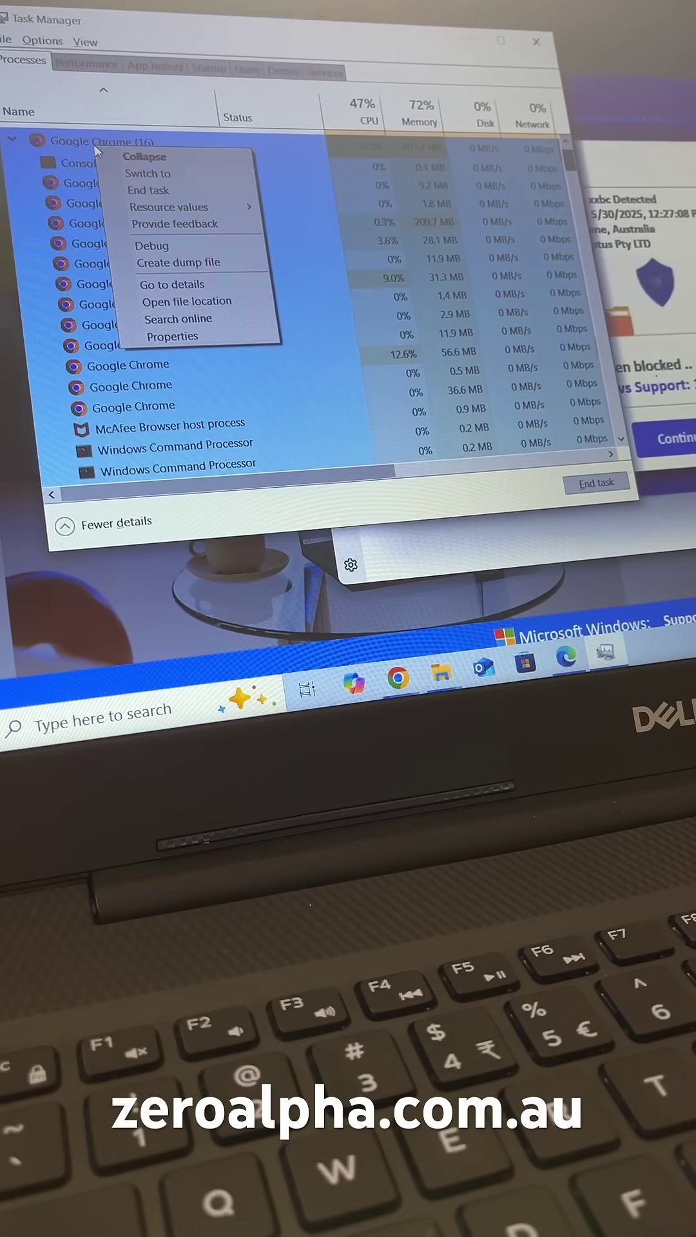
left_click(155, 196)
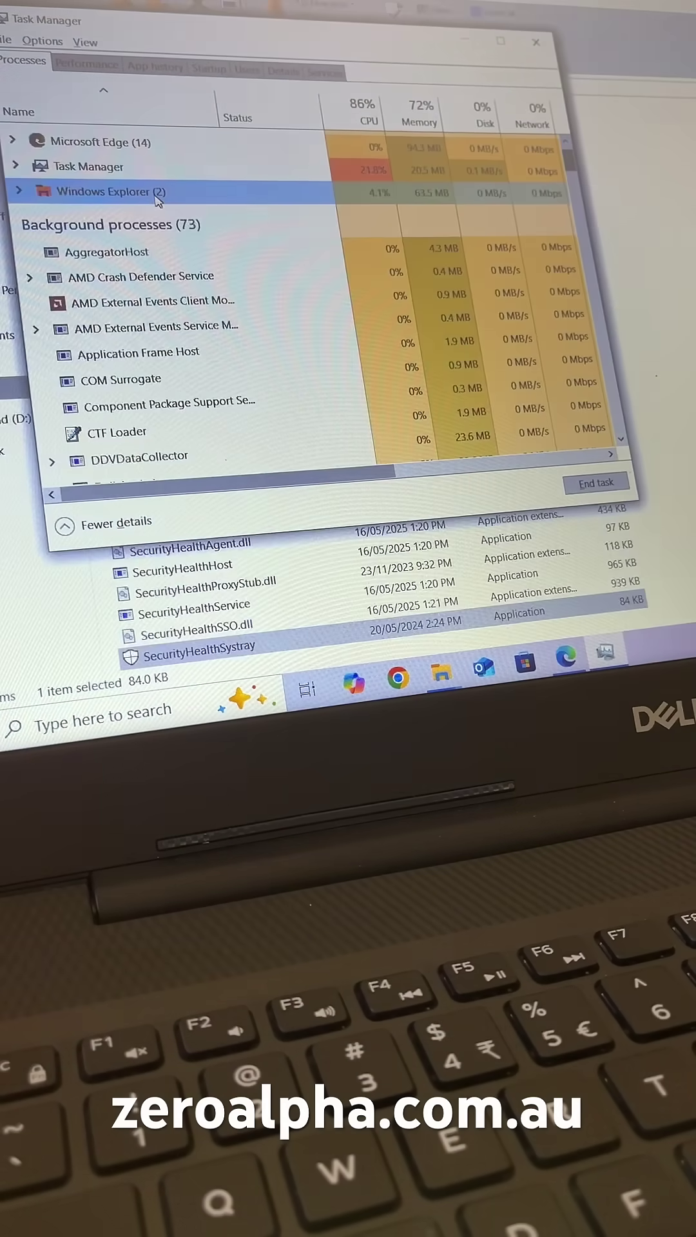